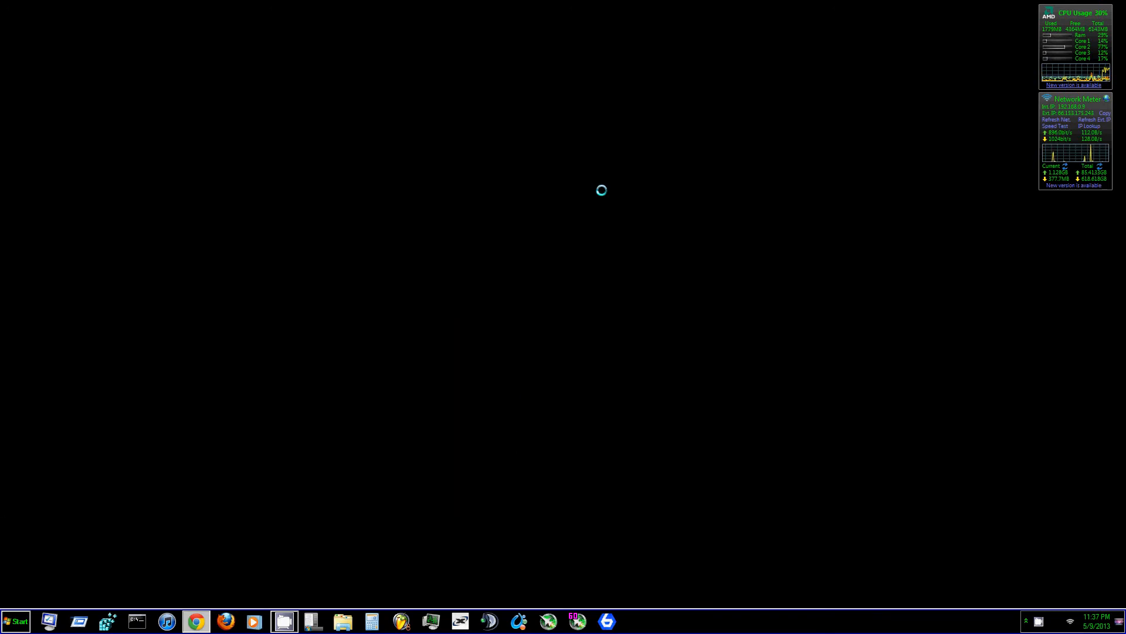
# Bring up the desktop context menu with resolution, gadgets and Personalize options.
pyautogui.rightClick(599, 188)
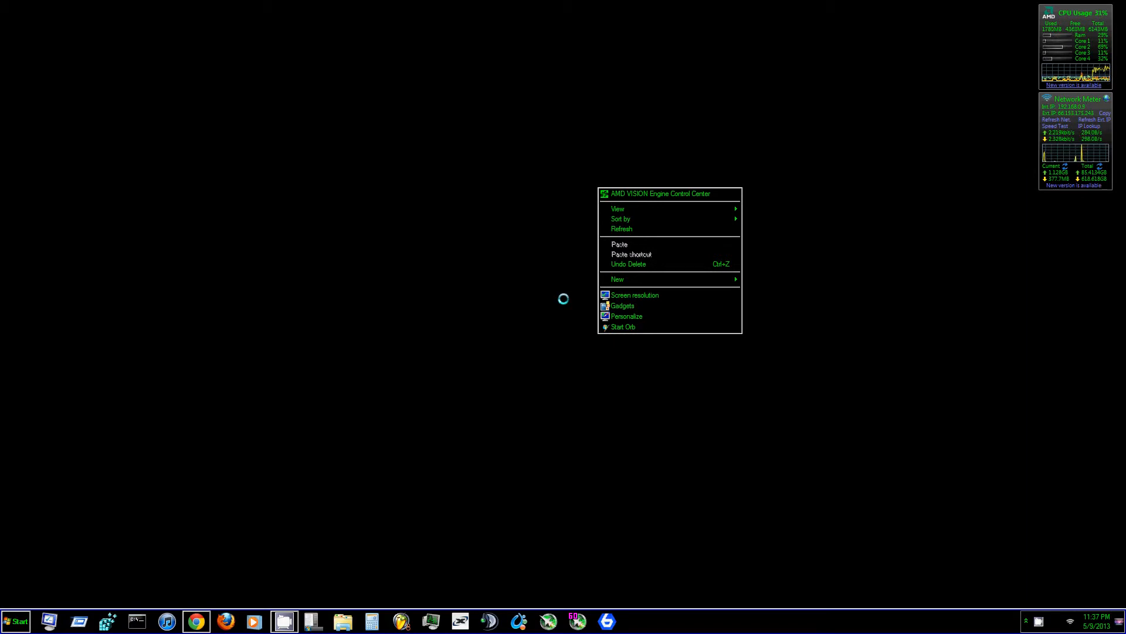
# Enter the Personalization window from the desktop menu's Personalize entry.
pyautogui.click(661, 315)
pyautogui.scroll(-2, 445, 317)
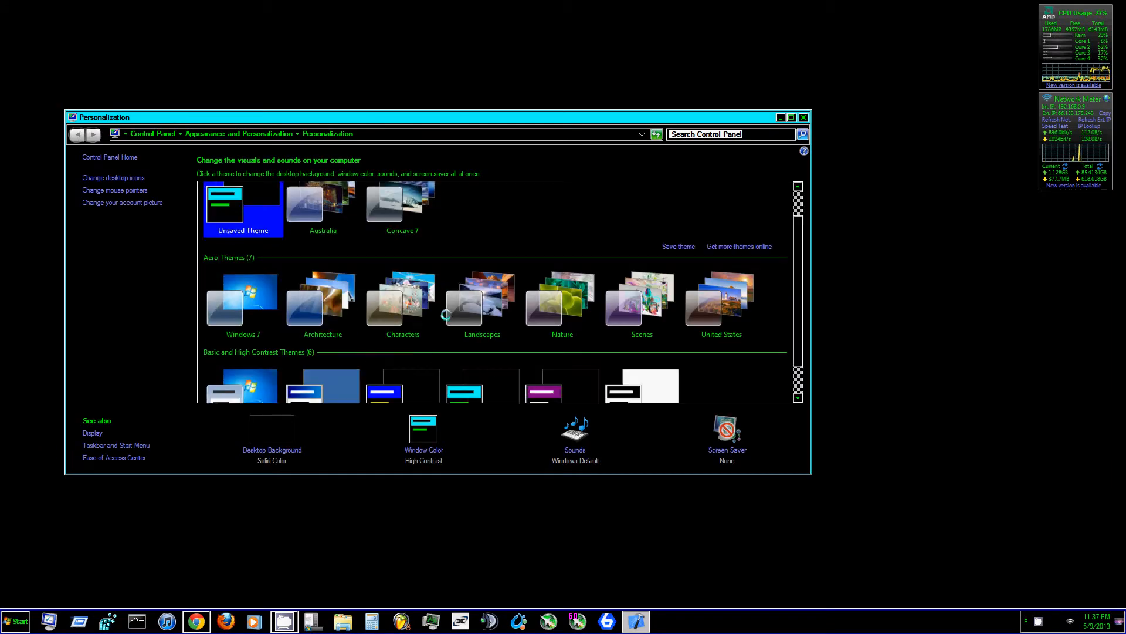
pyautogui.scroll(-1, 445, 317)
pyautogui.scroll(2, 445, 316)
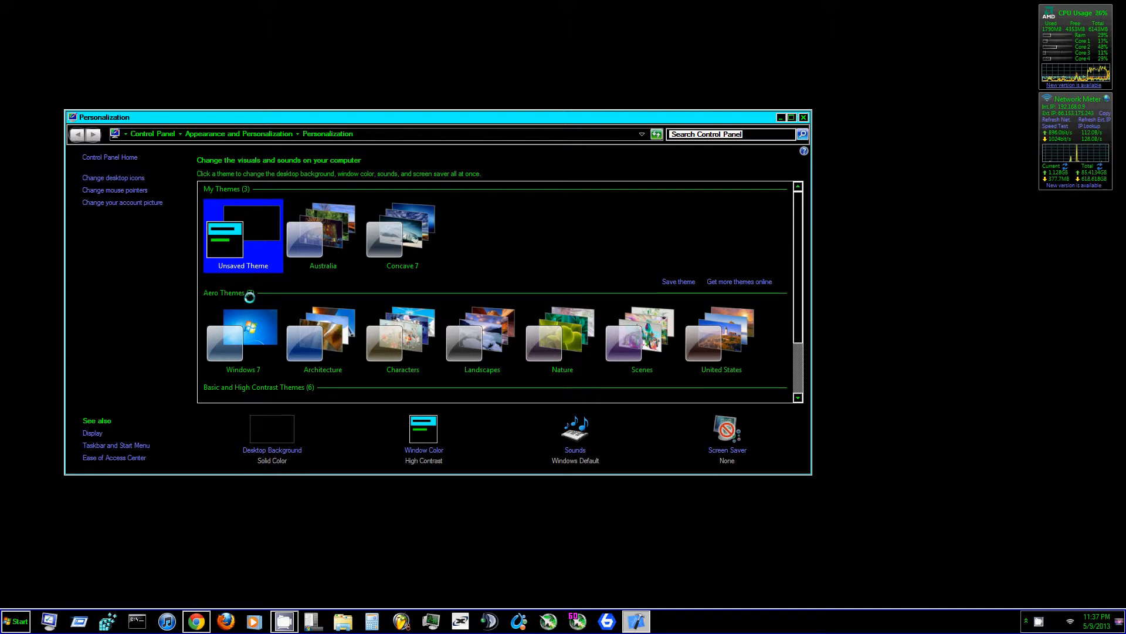
pyautogui.scroll(-1, 254, 335)
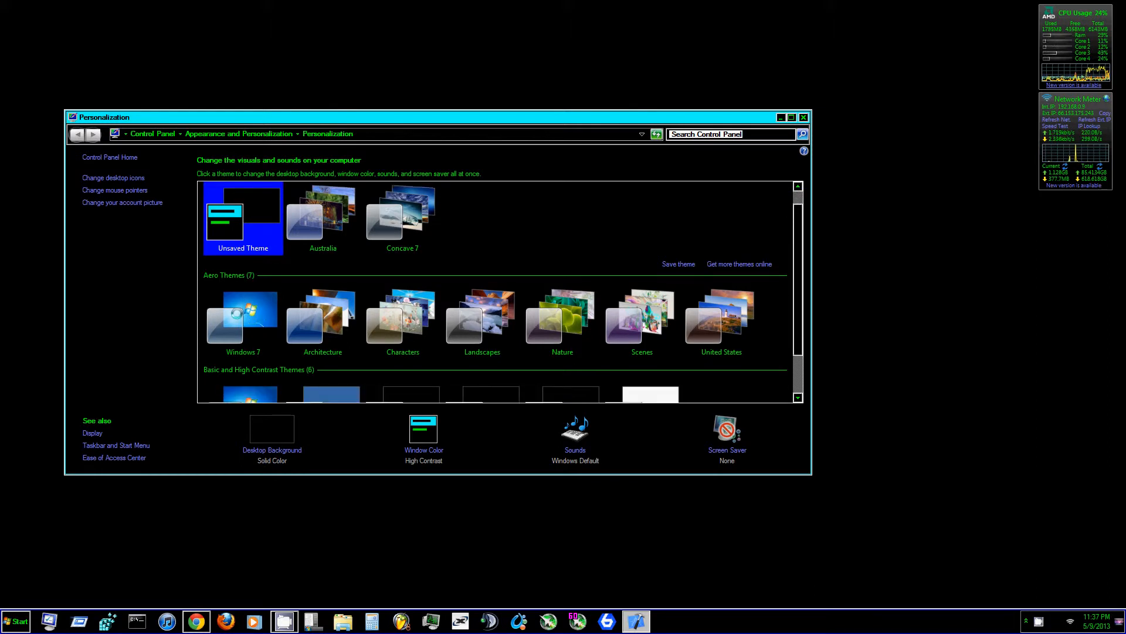
pyautogui.scroll(-1, 244, 322)
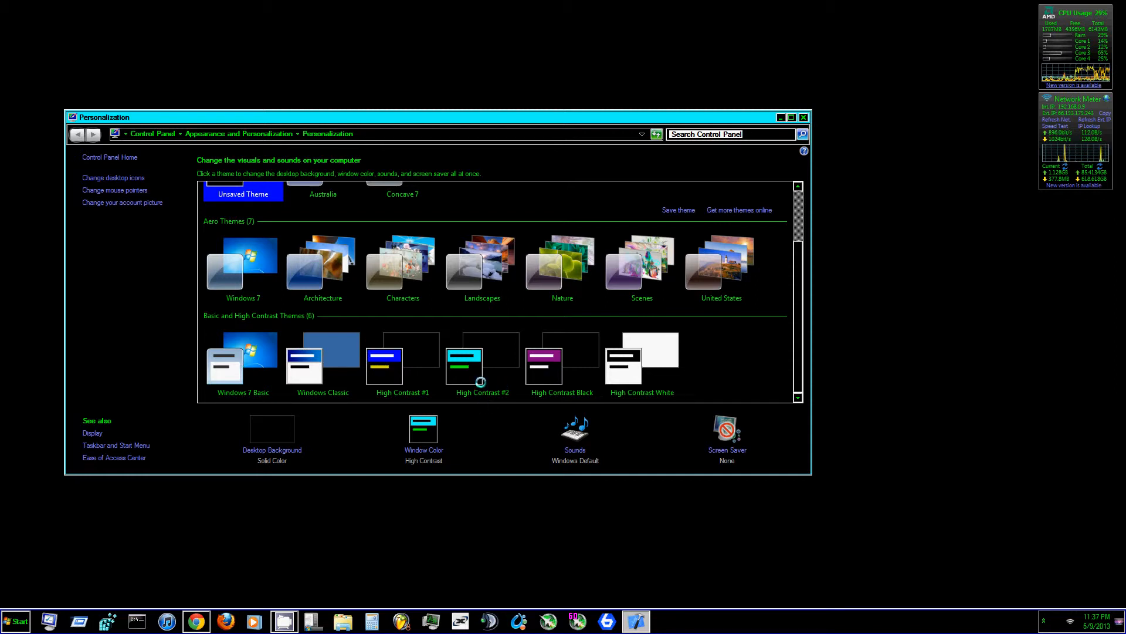
pyautogui.click(16, 620)
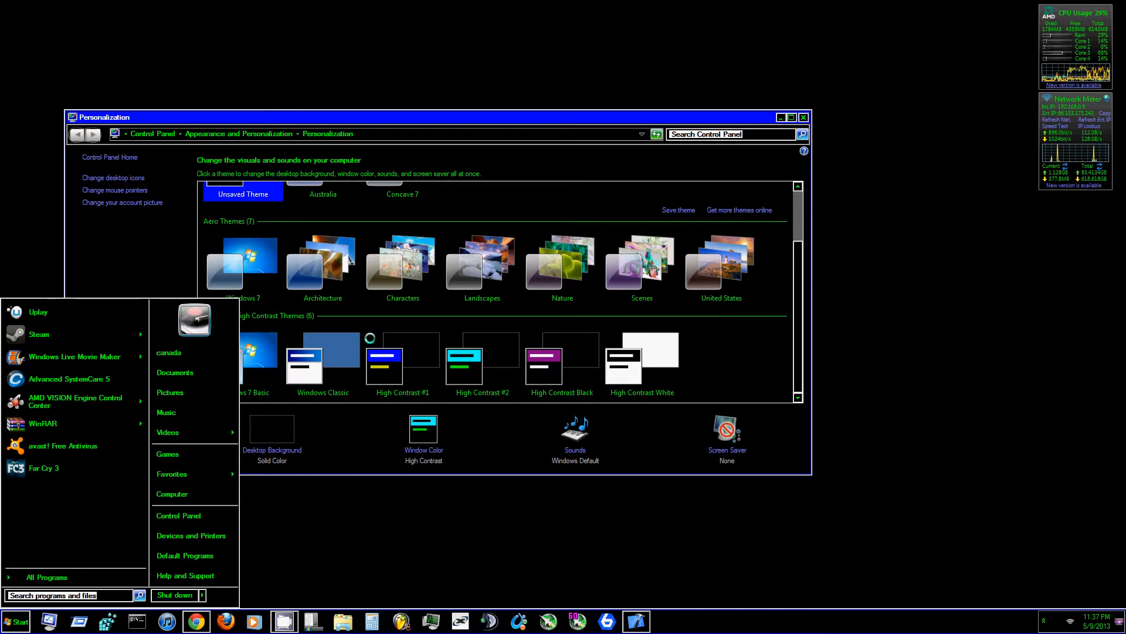
pyautogui.click(205, 371)
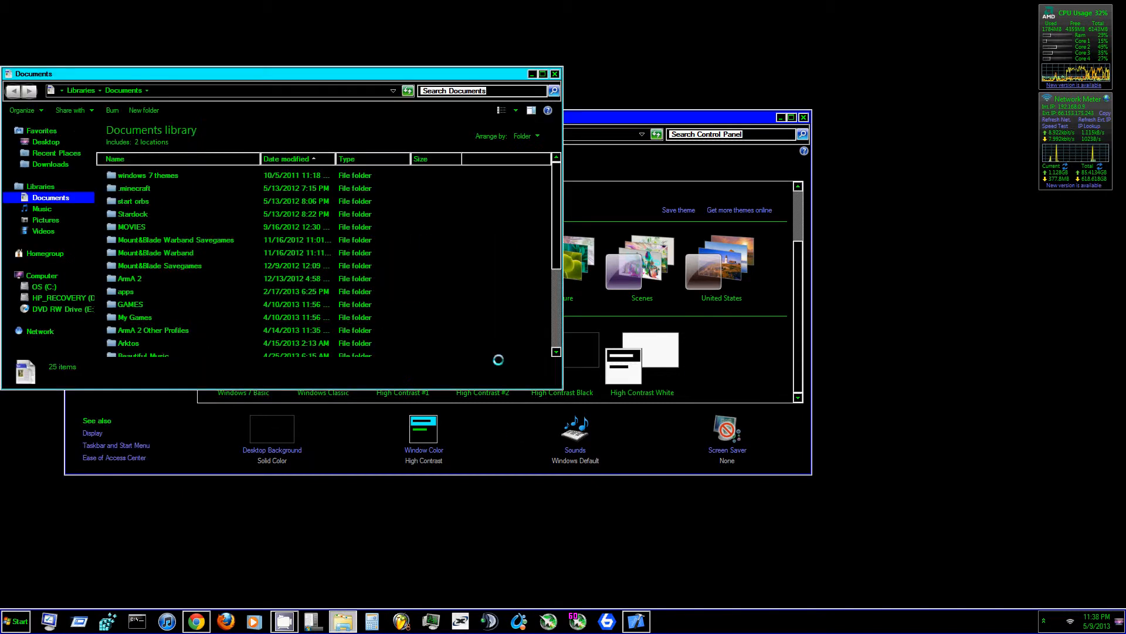
pyautogui.click(46, 219)
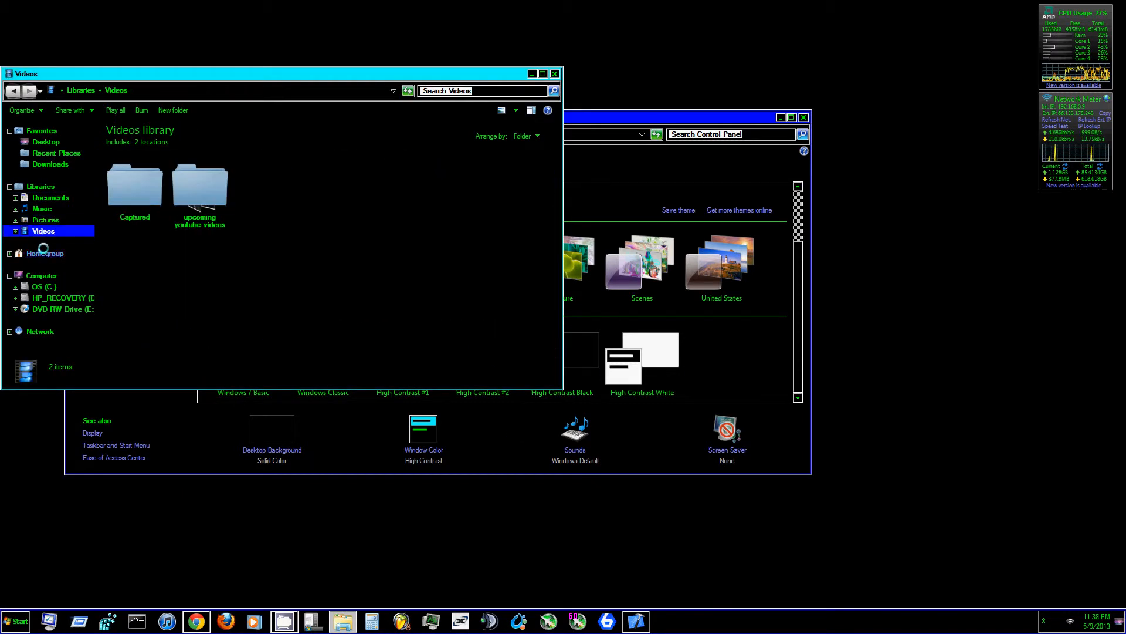
pyautogui.click(44, 220)
pyautogui.click(41, 274)
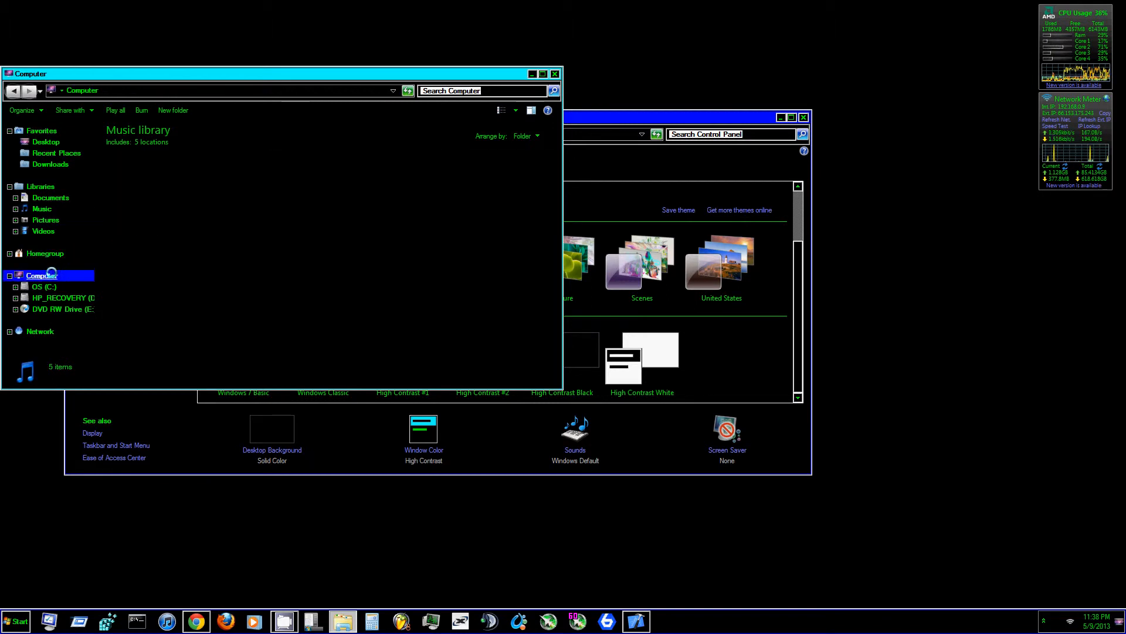
pyautogui.click(62, 297)
pyautogui.click(50, 197)
pyautogui.click(46, 142)
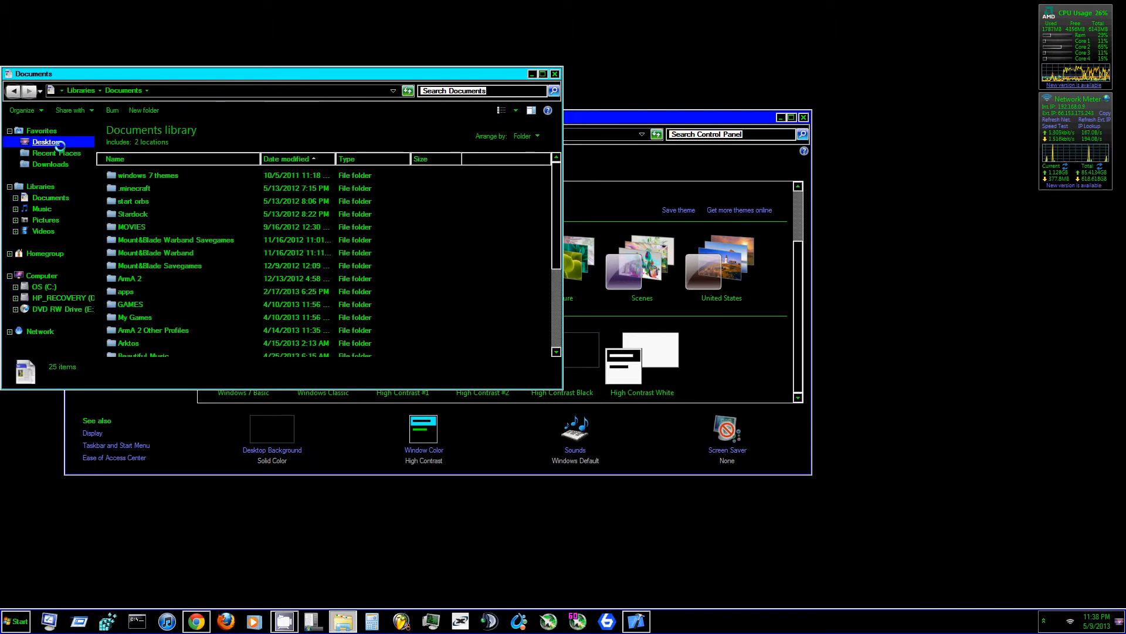
pyautogui.click(555, 74)
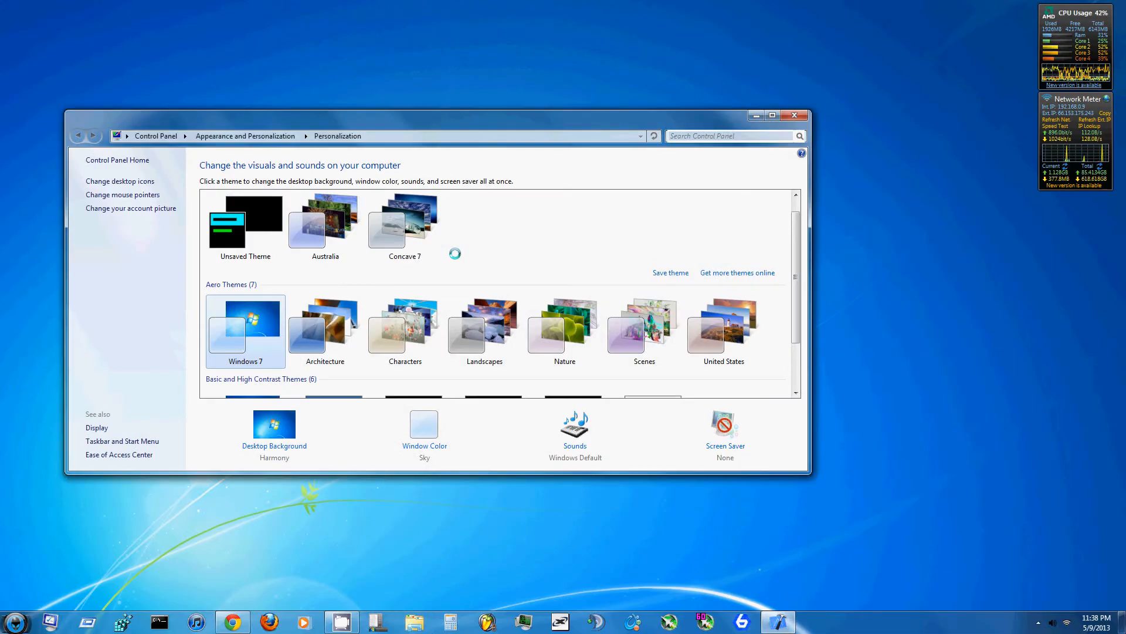
# Hide Personalization and browse Documents then Music in Explorer under the Aero look.
pyautogui.click(759, 115)
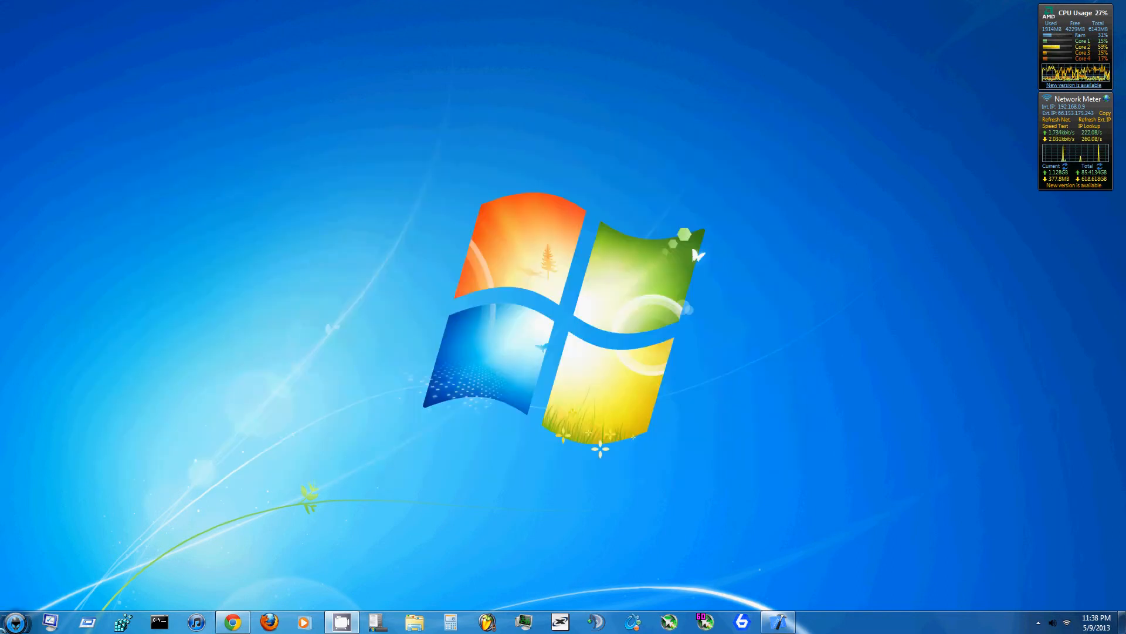
pyautogui.click(16, 622)
pyautogui.click(178, 355)
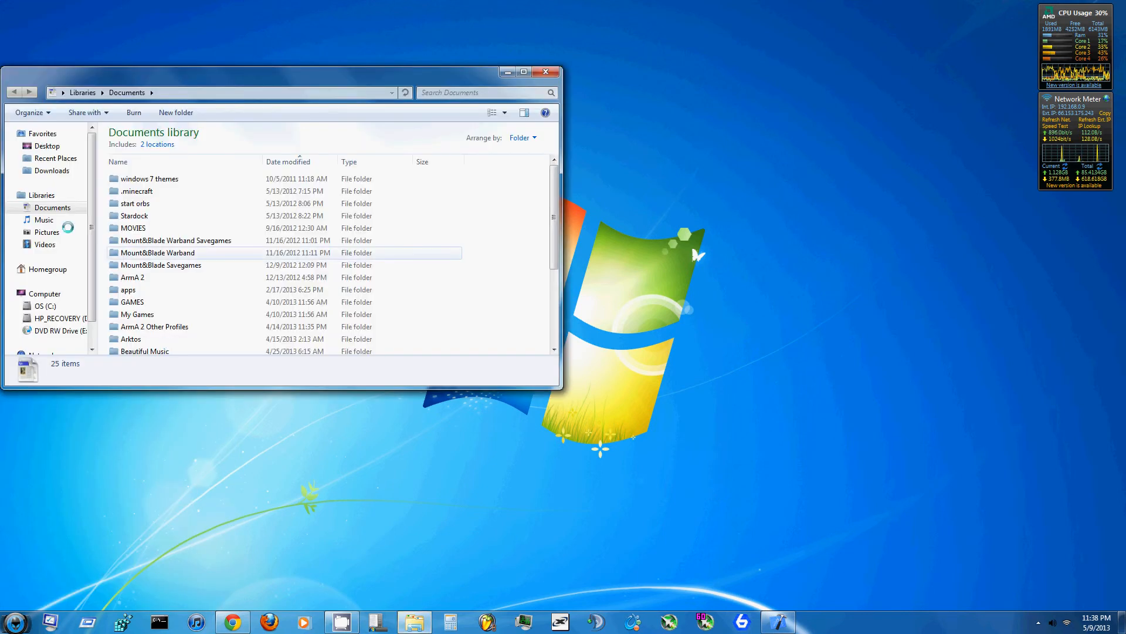
pyautogui.click(44, 219)
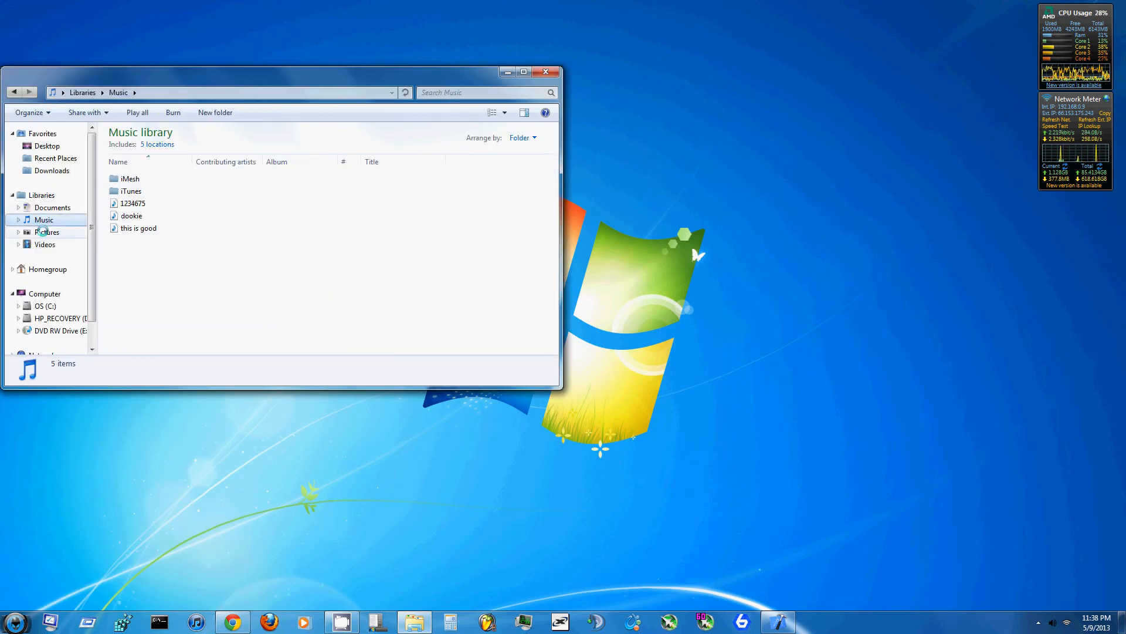
pyautogui.click(546, 72)
# Reopen the Documents library from Start and close it again to check Explorer speed.
pyautogui.click(16, 622)
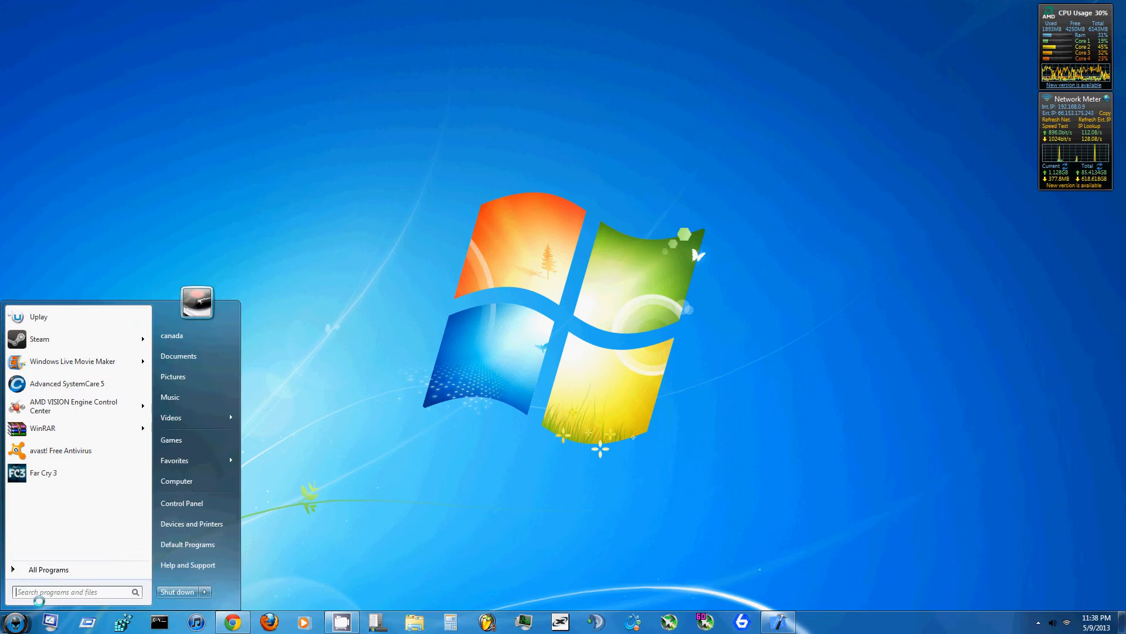
pyautogui.click(212, 359)
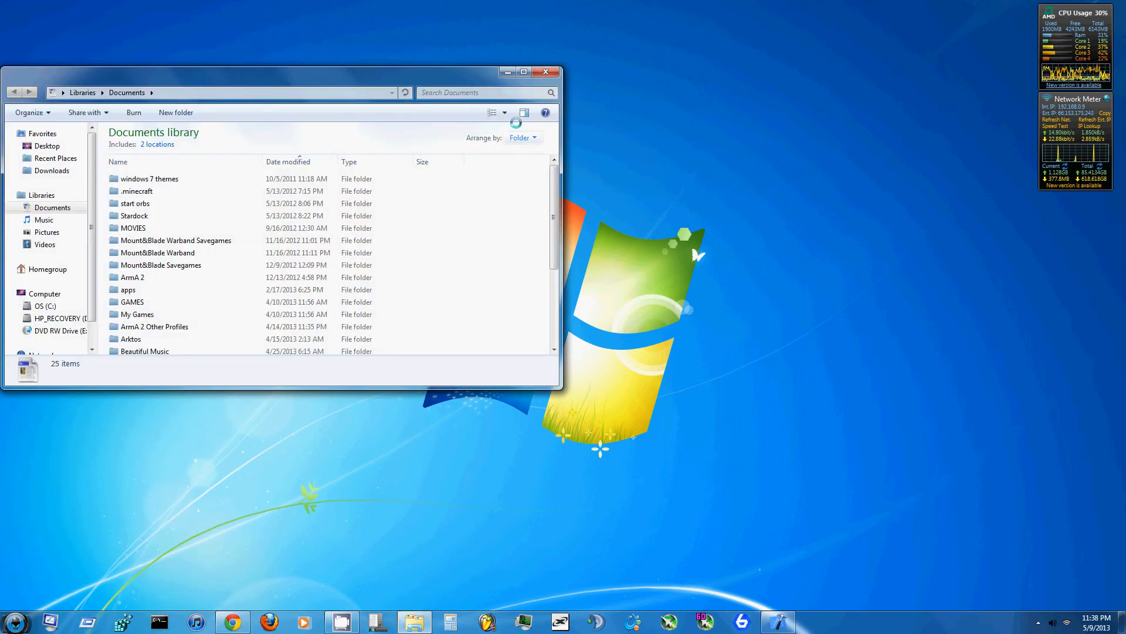
pyautogui.click(546, 71)
# Apply the High Contrast #2 theme in Personalization and close the window.
pyautogui.rightClick(535, 205)
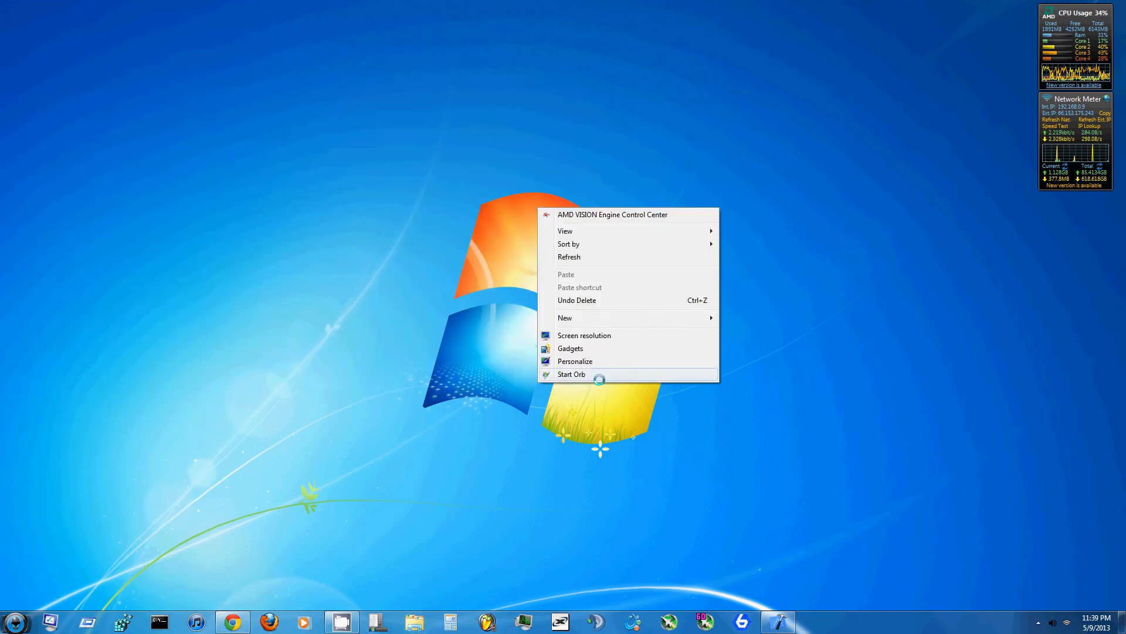
pyautogui.click(597, 361)
pyautogui.scroll(-3, 493, 352)
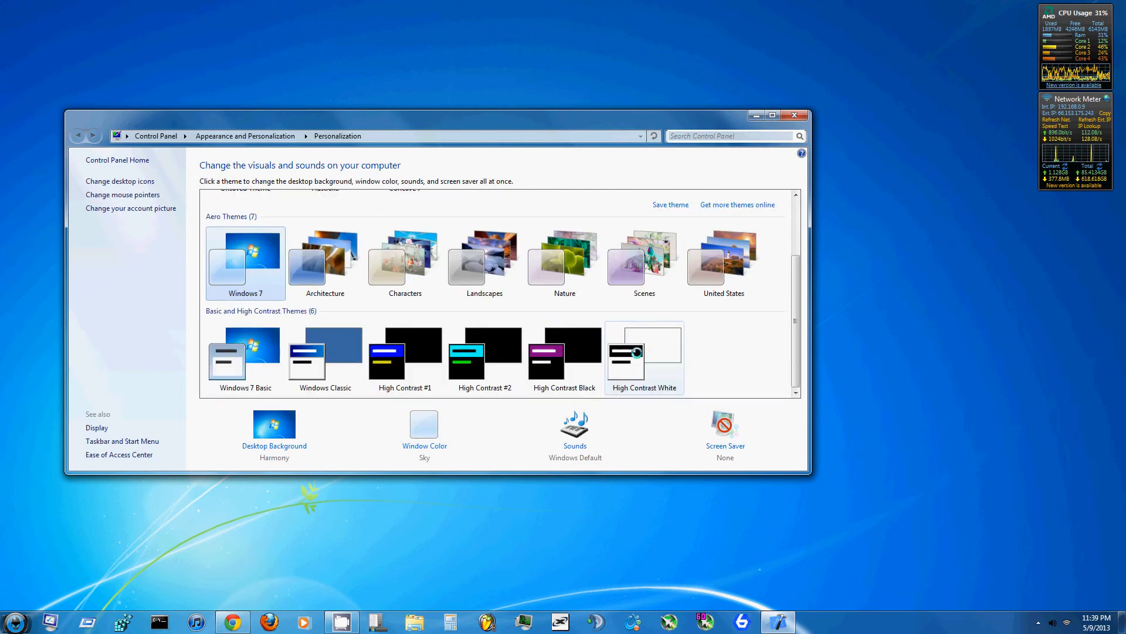
pyautogui.click(467, 361)
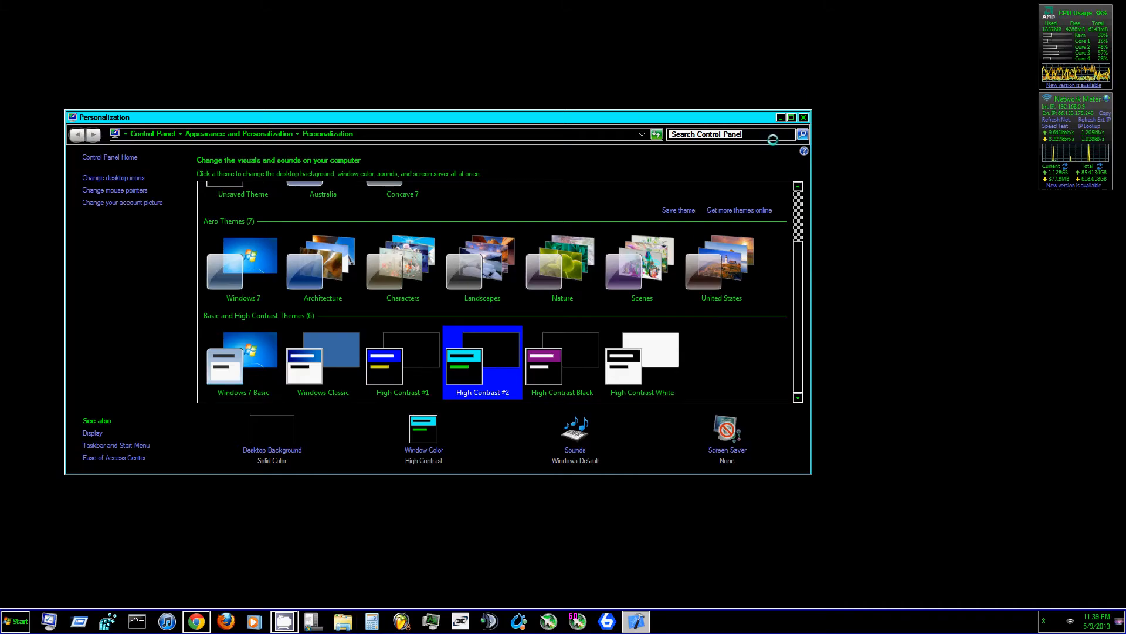
pyautogui.hotkey('alt', 'F4')
# Open the Pictures library from Start to test Explorer under the new theme.
pyautogui.click(15, 622)
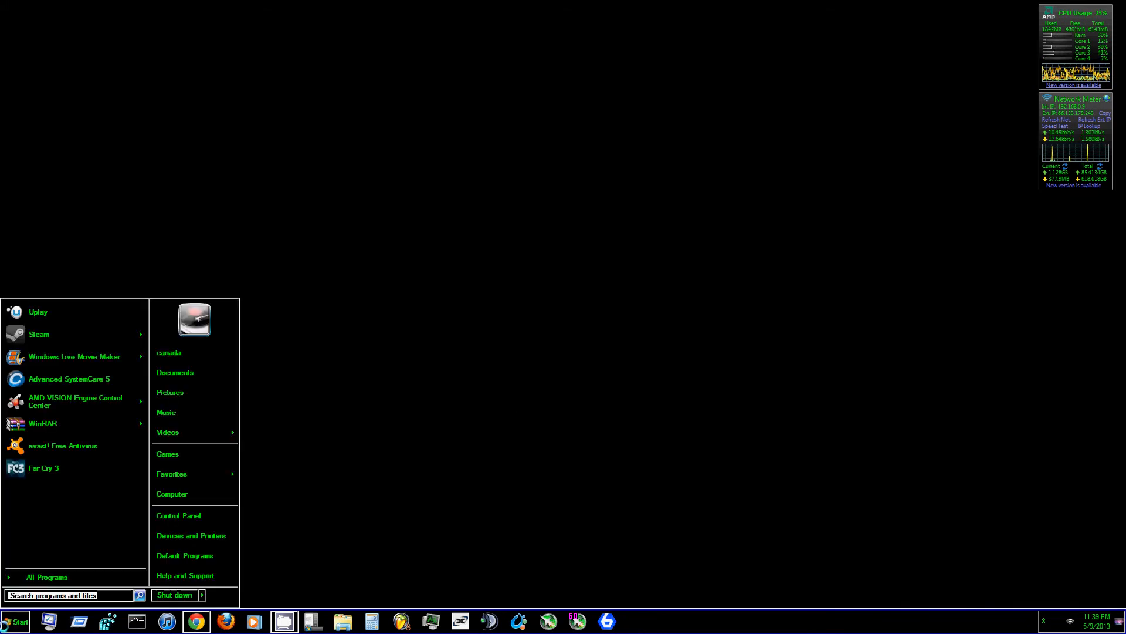
pyautogui.click(176, 395)
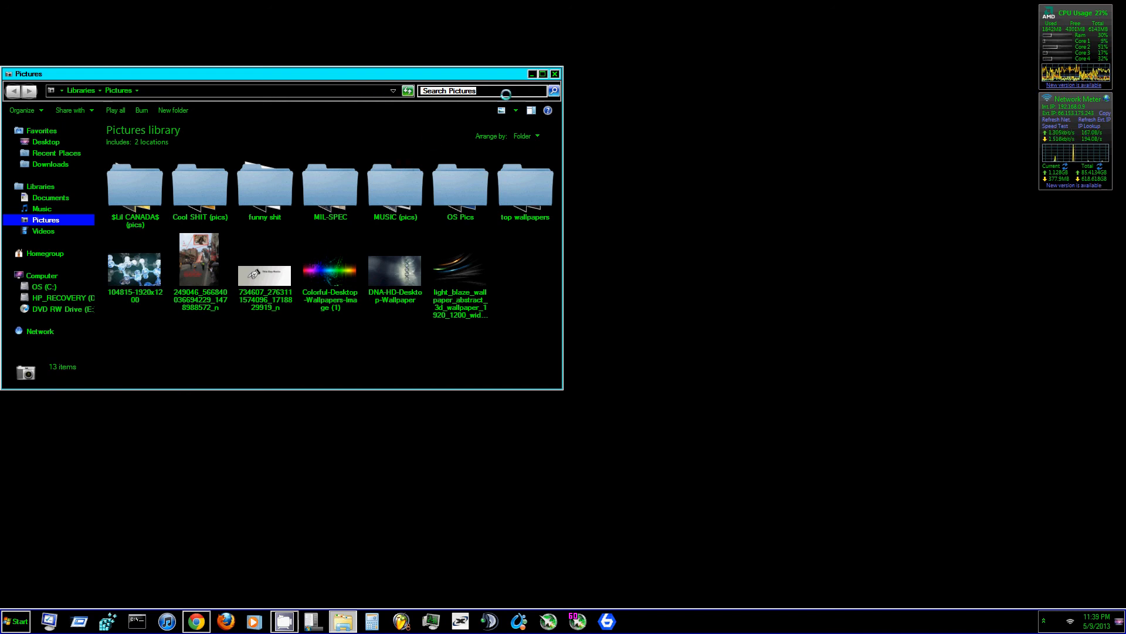
# Close Pictures and bring up CamStudio's record, pause and stop menu from the tray.
pyautogui.click(555, 74)
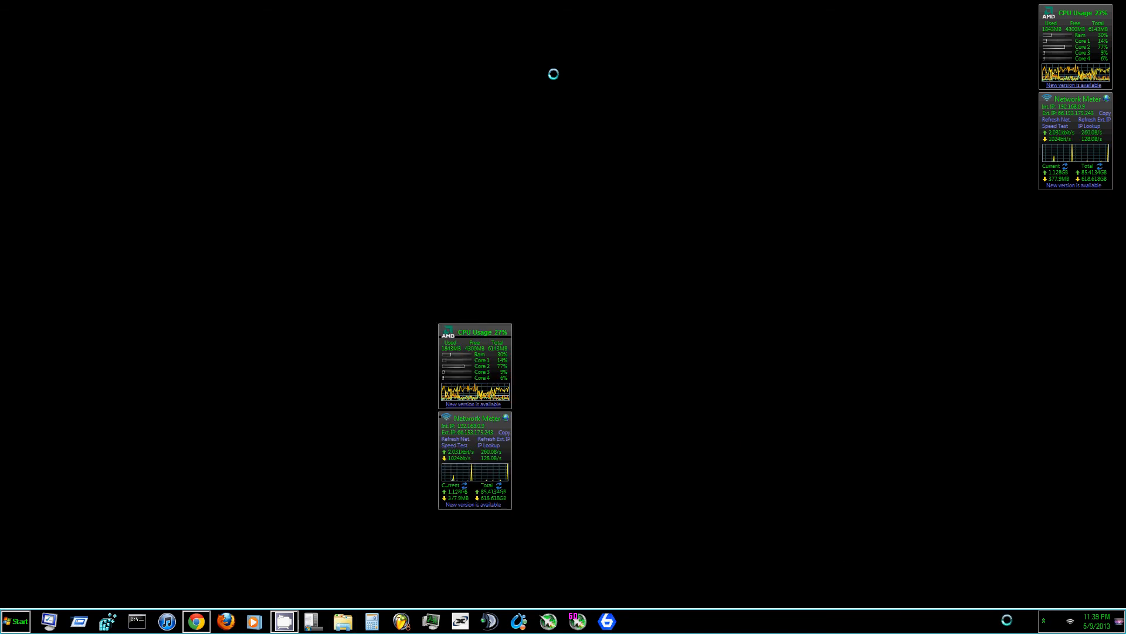
pyautogui.click(1043, 620)
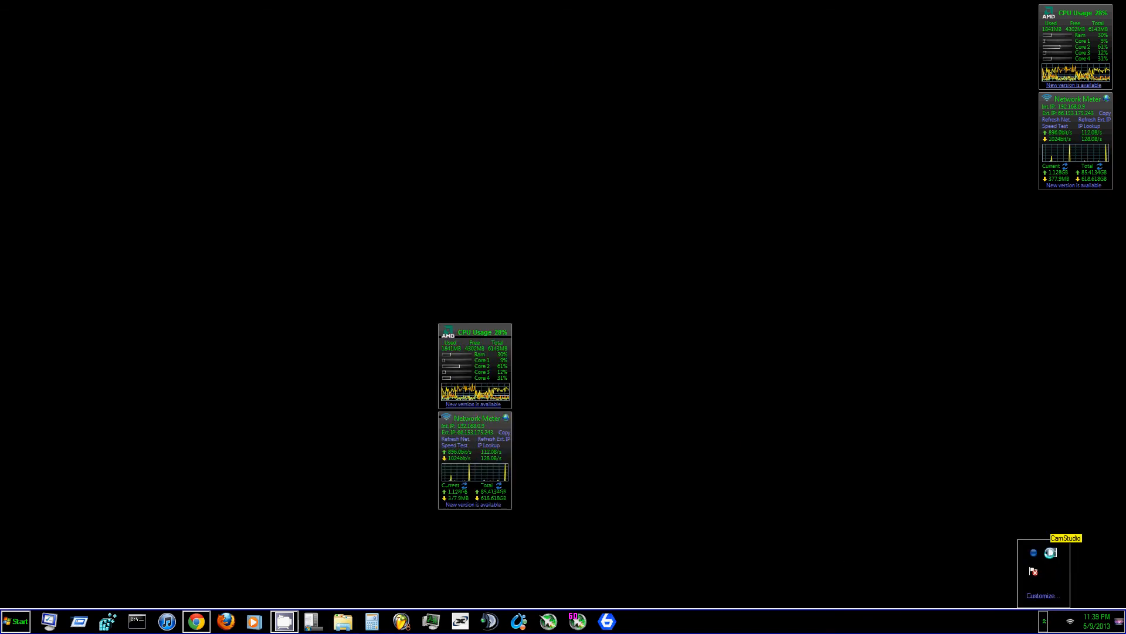
pyautogui.rightClick(1051, 553)
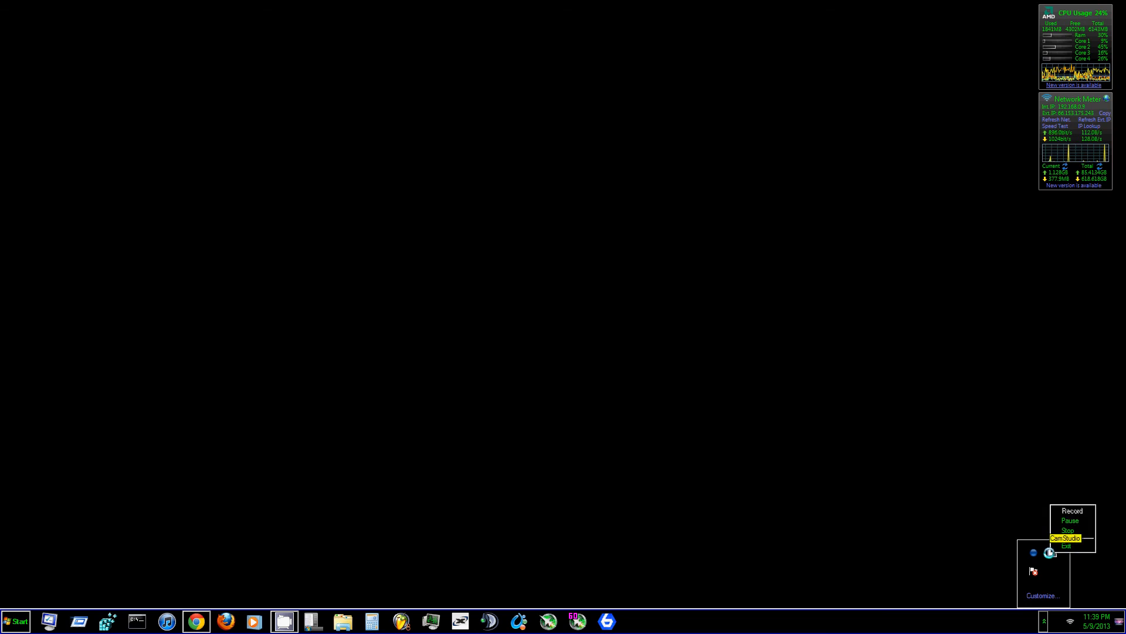